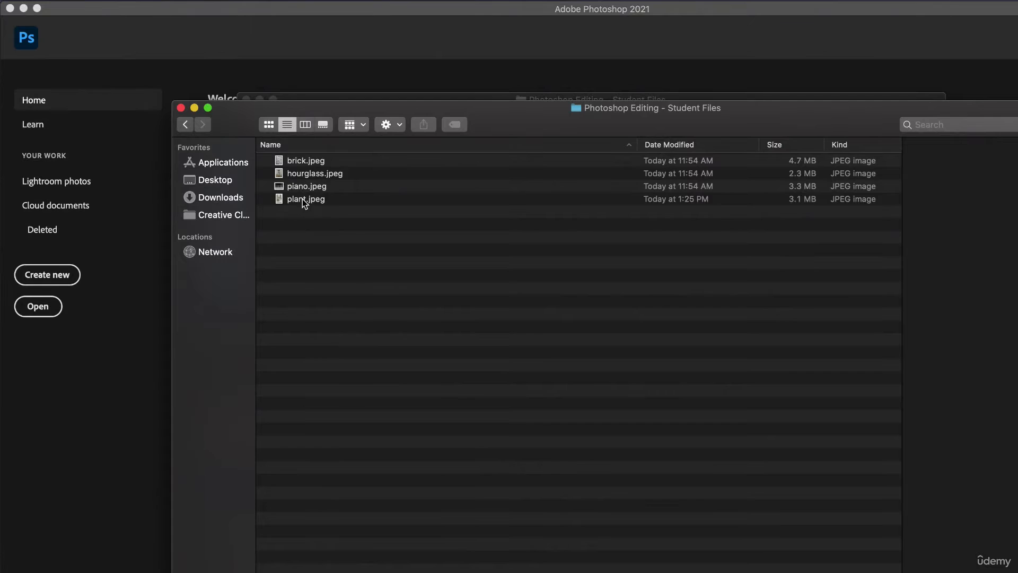
# - Select plant.jpeg in the Photoshop Editing - Student Files folder and bring it into Photoshop
pyautogui.press('Up')
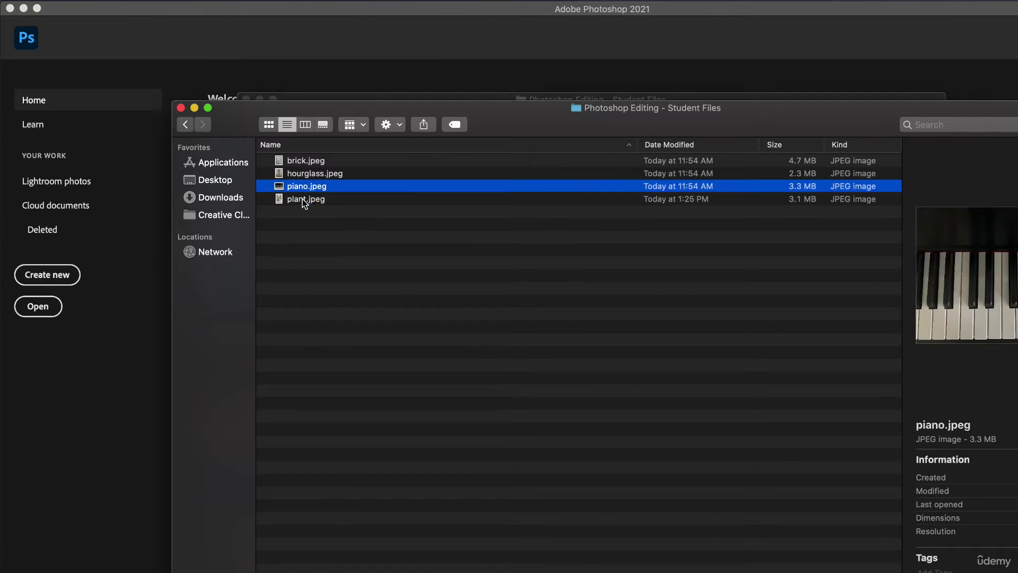
pyautogui.press('Up')
pyautogui.press('Down')
pyautogui.press('Down')
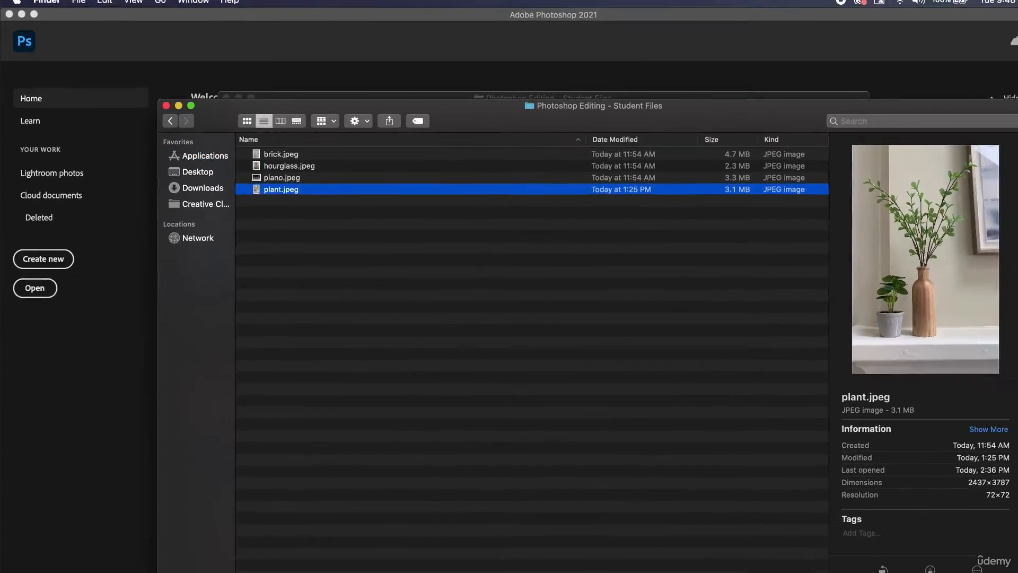
pyautogui.press('super+Tab')
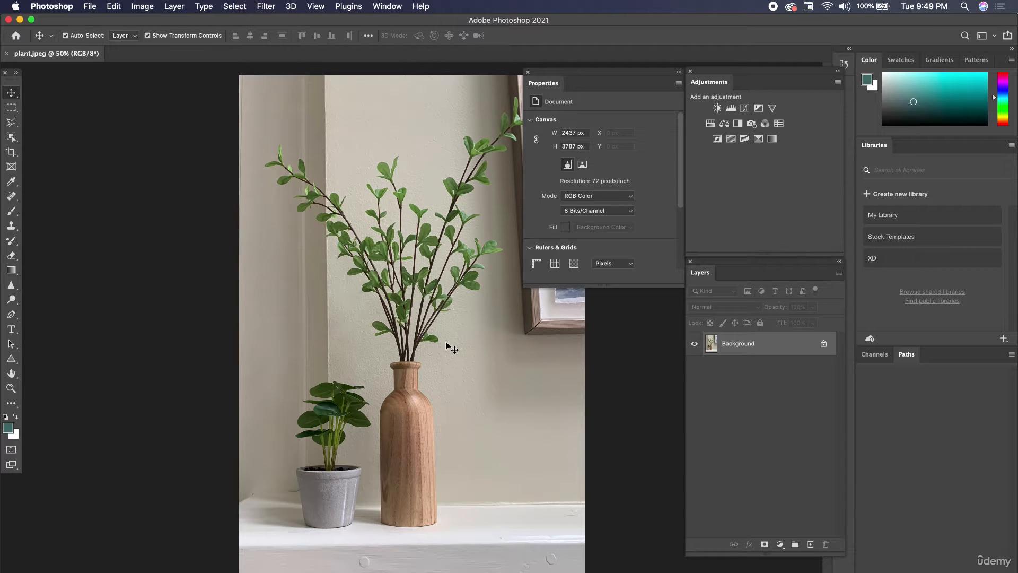
# - Add a Brightness/Contrast adjustment layer with brightness 32 and contrast 21
pyautogui.click(719, 107)
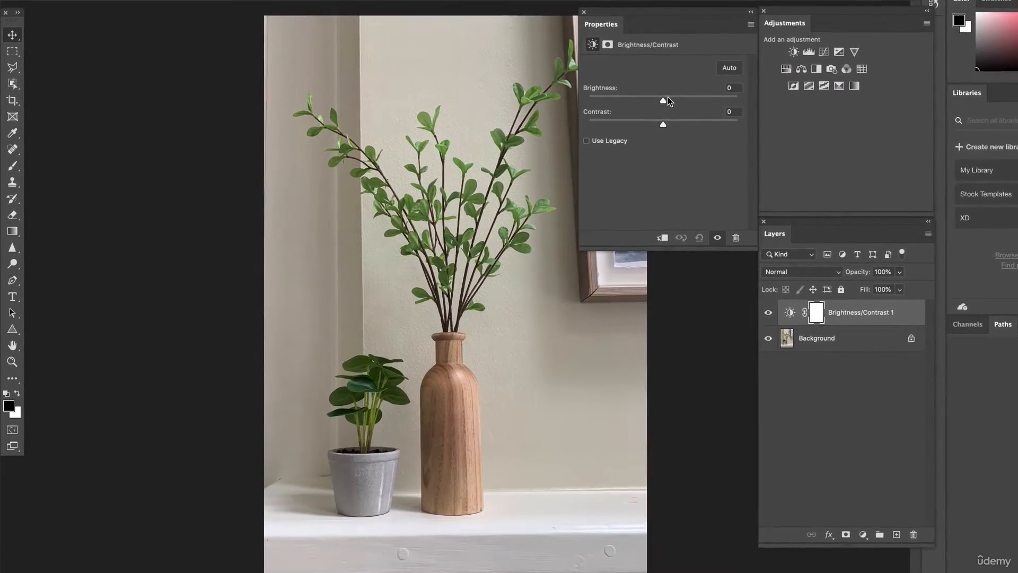
pyautogui.moveTo(667, 99); pyautogui.dragTo(770, 127)
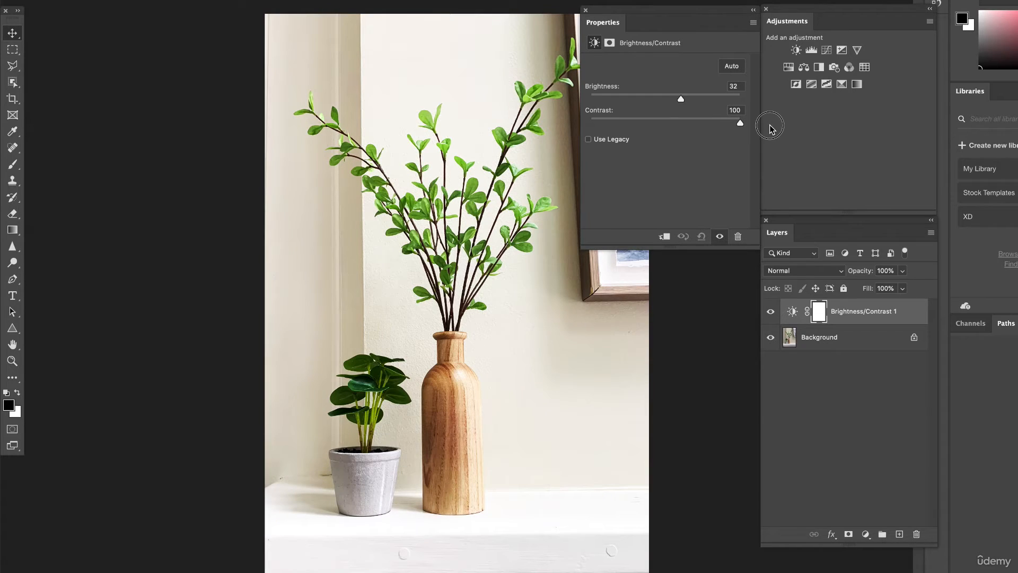
pyautogui.moveTo(770, 128); pyautogui.dragTo(681, 125)
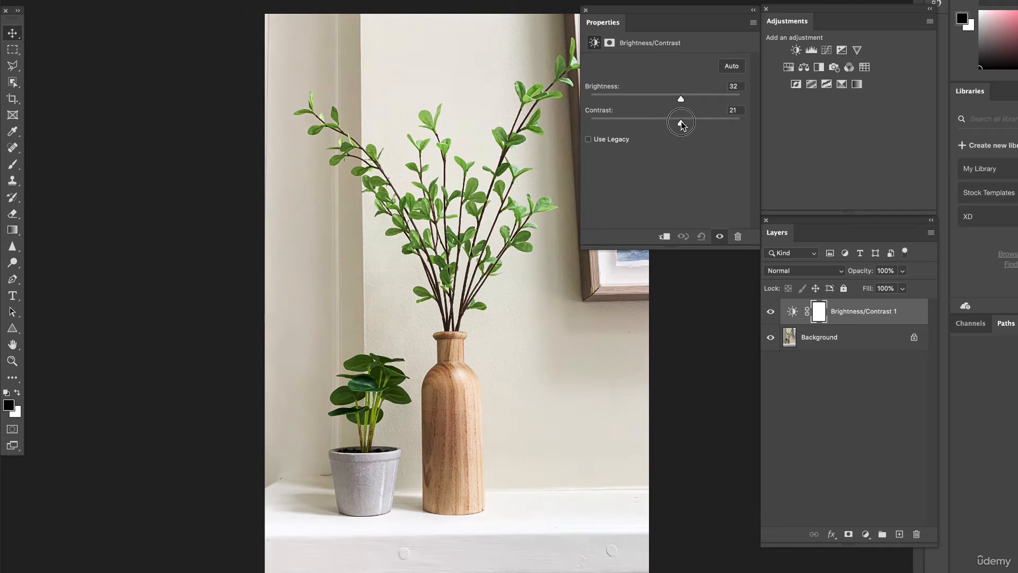
# - Add a Levels adjustment layer, moving the white input to 244 and the midtone to 1.04
pyautogui.click(812, 50)
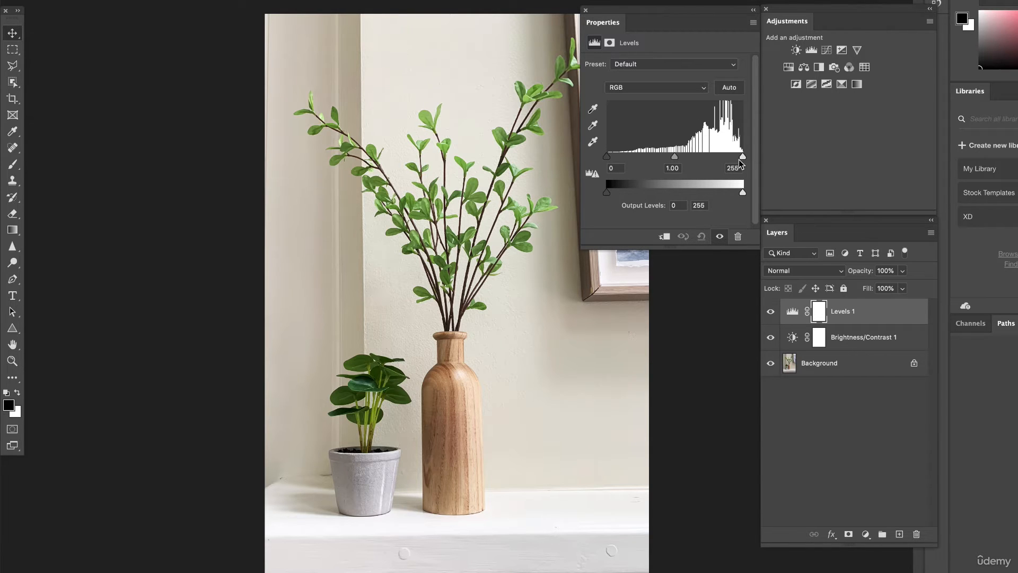
pyautogui.moveTo(744, 158)
pyautogui.mouseDown()
pyautogui.moveTo(687, 158)
pyautogui.moveTo(737, 157)
pyautogui.mouseUp()
pyautogui.moveTo(671, 157)
pyautogui.mouseDown()
pyautogui.moveTo(696, 161)
pyautogui.moveTo(670, 161)
pyautogui.mouseUp()
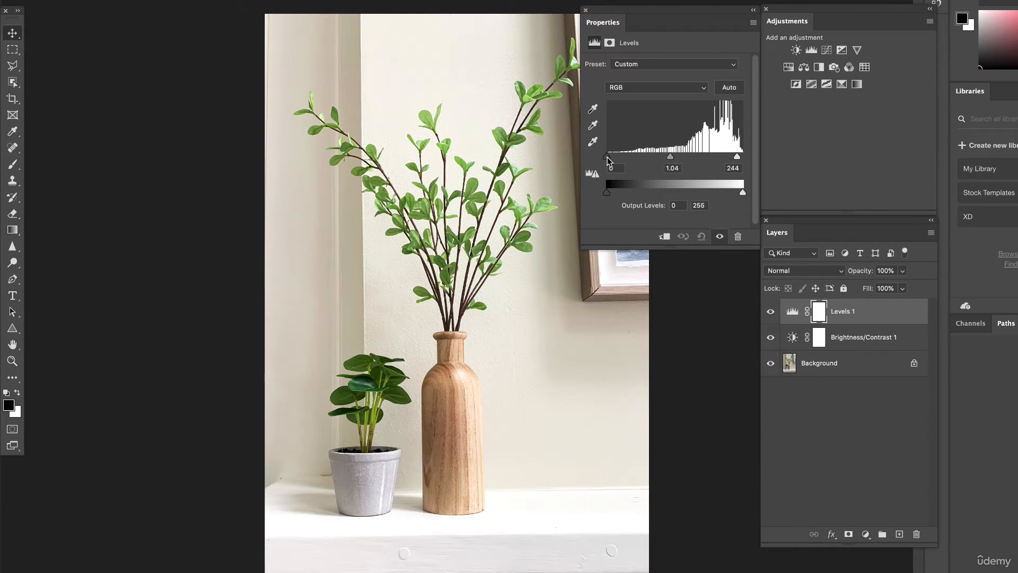
# - Add an Exposure adjustment layer, nudge its exposure slider, then reset it to defaults
pyautogui.click(843, 51)
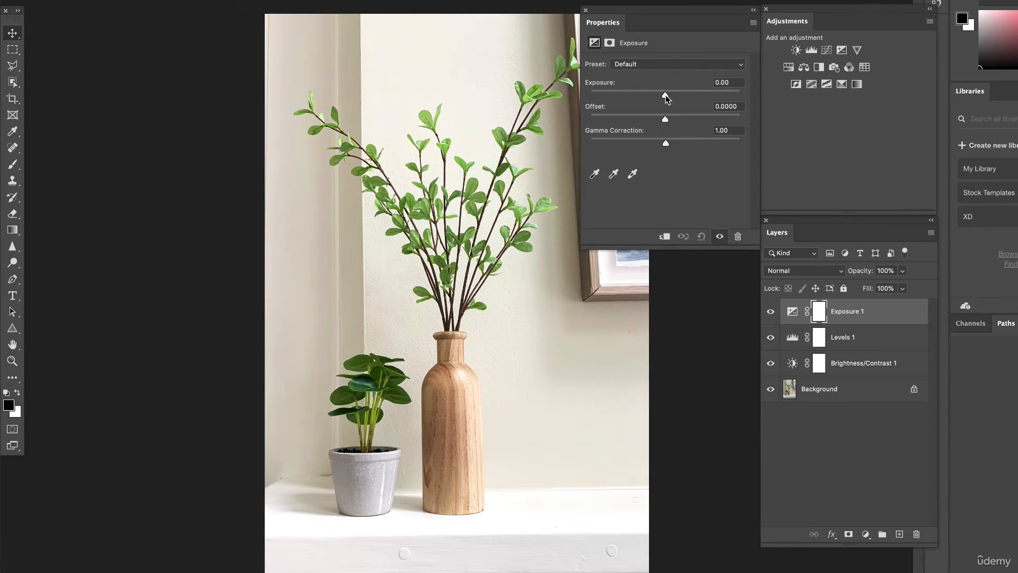
pyautogui.moveTo(666, 95); pyautogui.dragTo(677, 96)
pyautogui.click(702, 237)
pyautogui.click(701, 238)
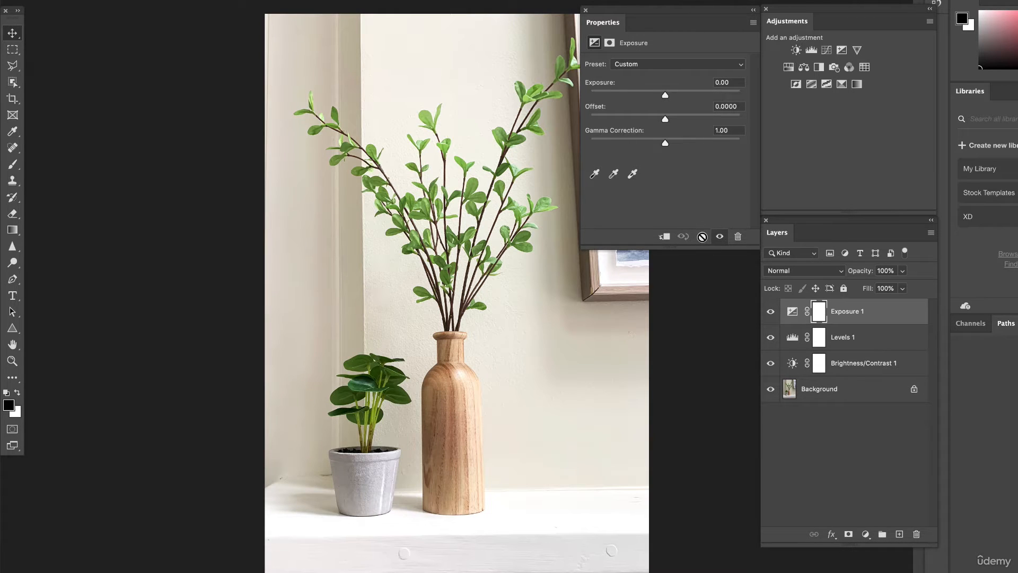
# - Add a Vibrance adjustment layer with vibrance +56 and saturation +14, toggling its visibility to compare
pyautogui.click(858, 50)
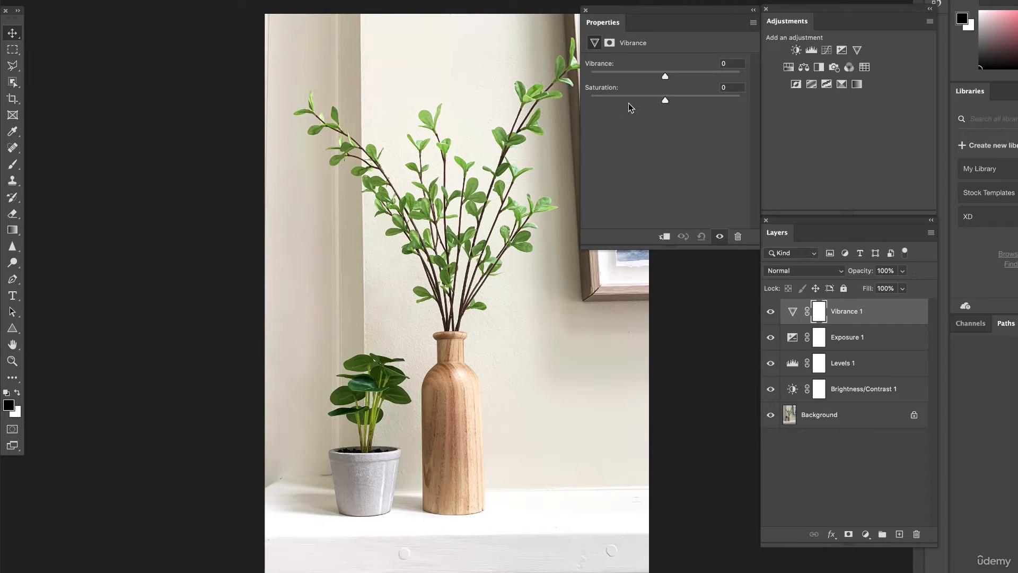
pyautogui.moveTo(666, 75); pyautogui.dragTo(730, 84)
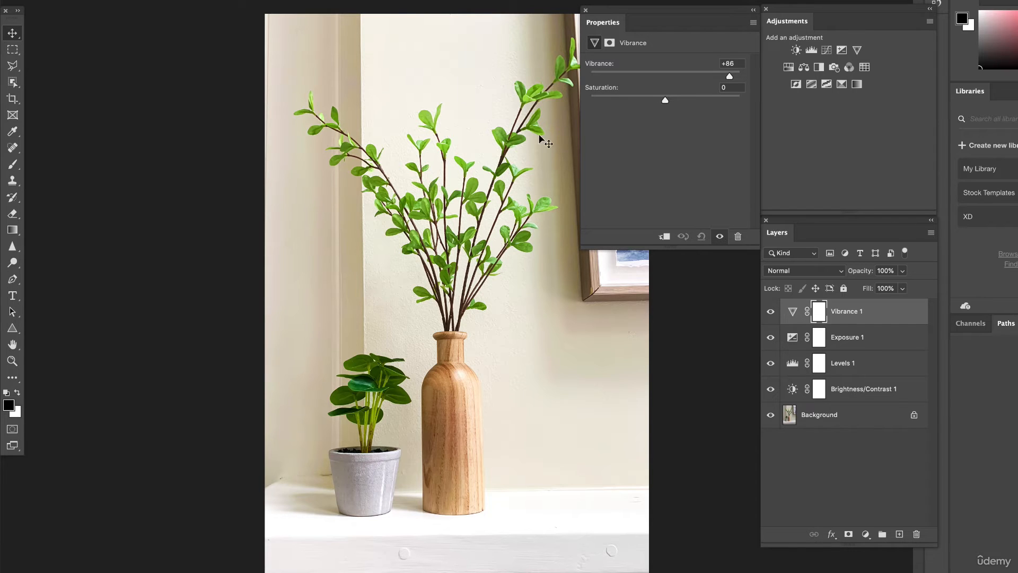
pyautogui.moveTo(729, 76); pyautogui.dragTo(711, 100)
pyautogui.click(676, 98)
pyautogui.click(771, 313)
pyautogui.click(771, 313)
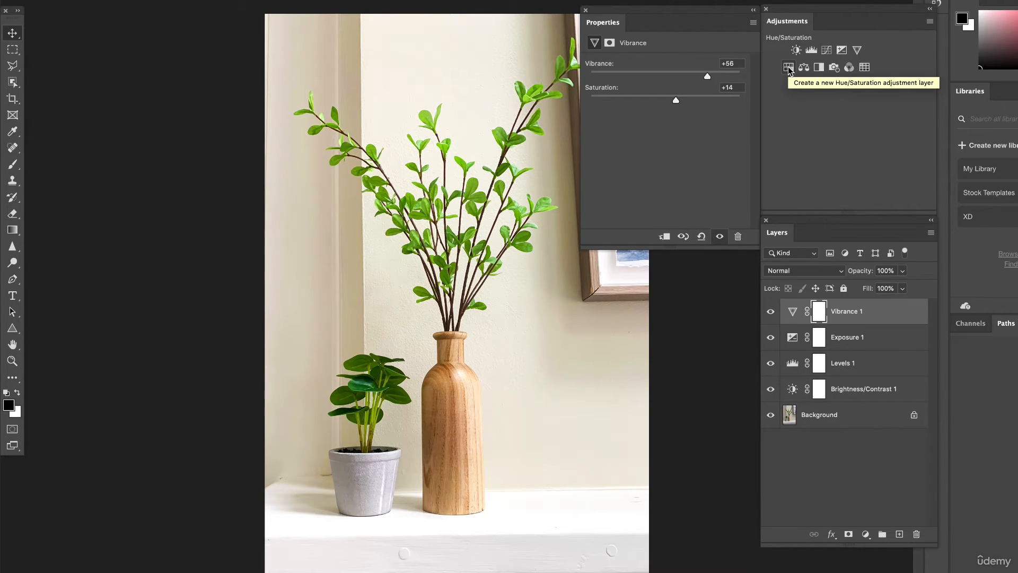
# - Add a Color Balance adjustment layer and nudge the Yellow–Blue slider toward blue
pyautogui.click(804, 67)
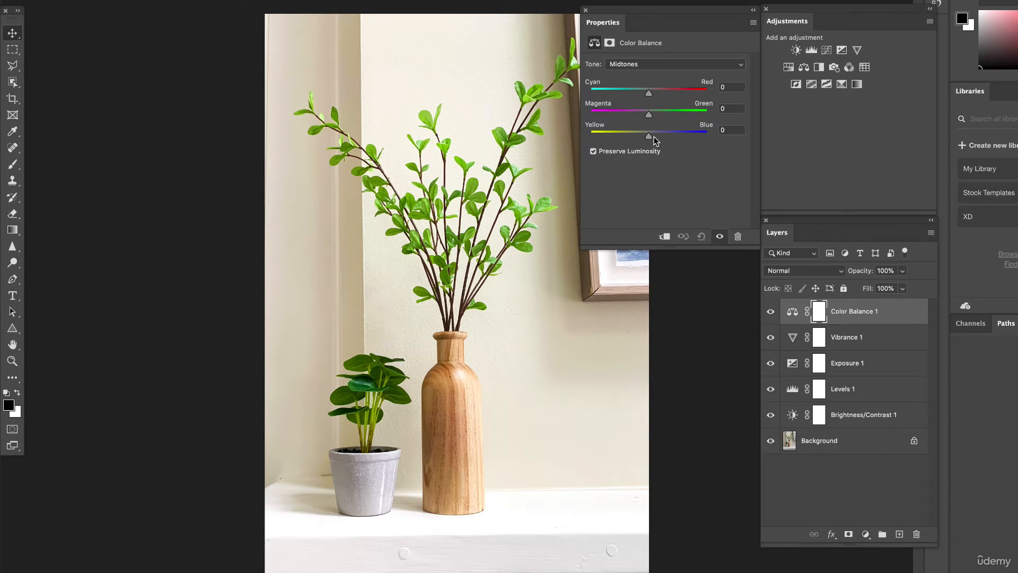
pyautogui.click(641, 66)
pyautogui.click(641, 72)
pyautogui.click(659, 135)
pyautogui.click(648, 134)
pyautogui.click(657, 135)
pyautogui.click(657, 135)
# - Shift the Color Balance Yellow–Blue slider toward blue for the Highlights and Midtones tones as well
pyautogui.click(636, 64)
pyautogui.click(631, 51)
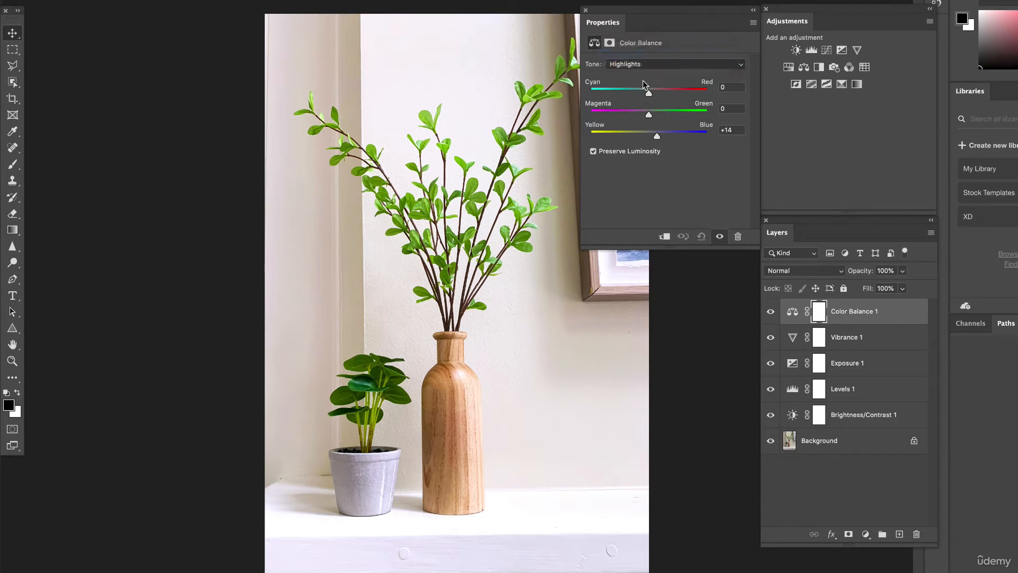
pyautogui.moveTo(650, 136); pyautogui.dragTo(659, 141)
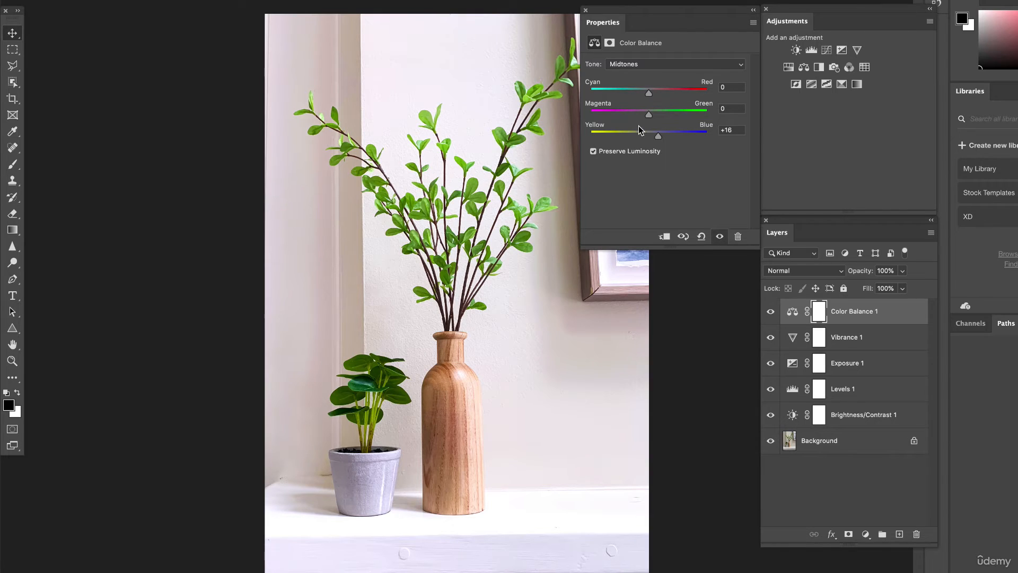
pyautogui.click(658, 65)
pyautogui.click(631, 73)
pyautogui.moveTo(649, 136); pyautogui.dragTo(656, 137)
# - Add a Selective Color adjustment layer and set the Greens black value to -57%
pyautogui.click(842, 84)
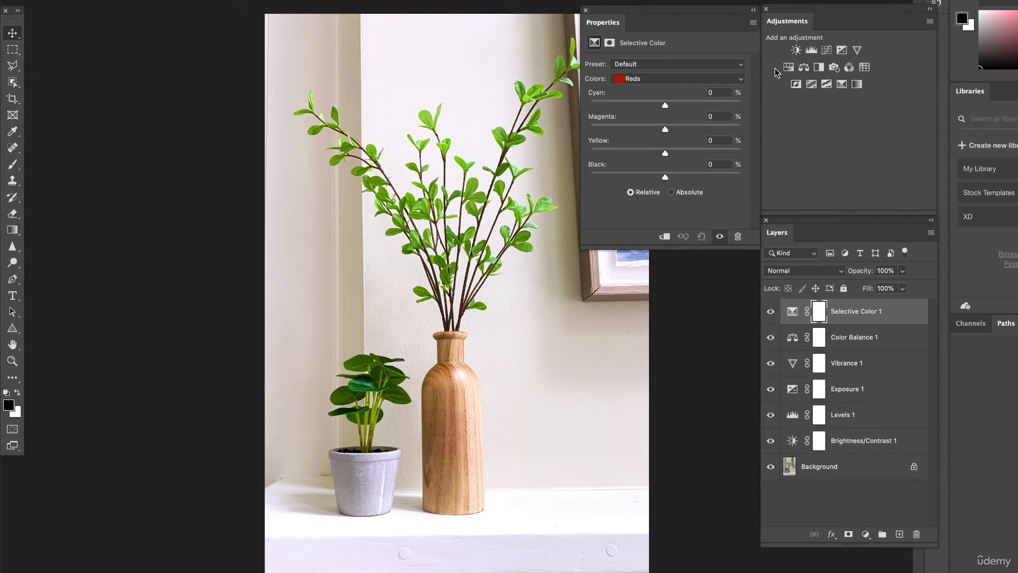
pyautogui.click(657, 78)
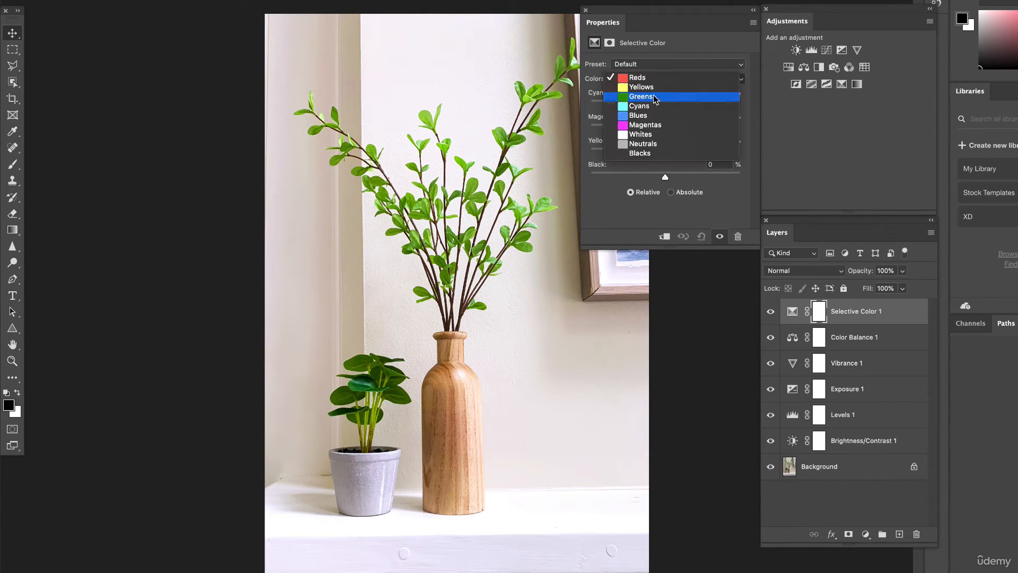
pyautogui.click(656, 98)
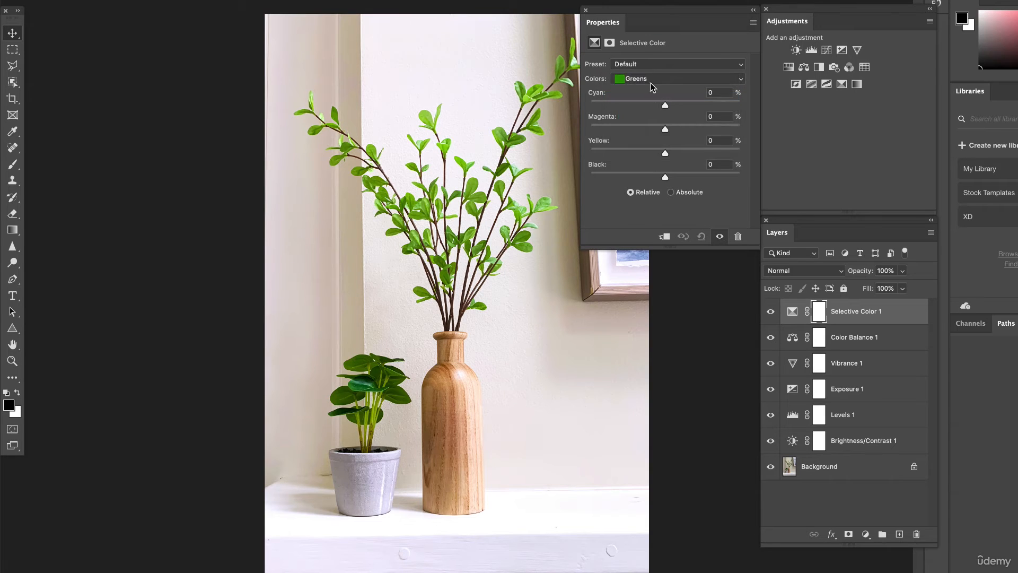
pyautogui.click(666, 106)
pyautogui.moveTo(666, 179); pyautogui.dragTo(623, 178)
pyautogui.moveTo(663, 129); pyautogui.dragTo(666, 128)
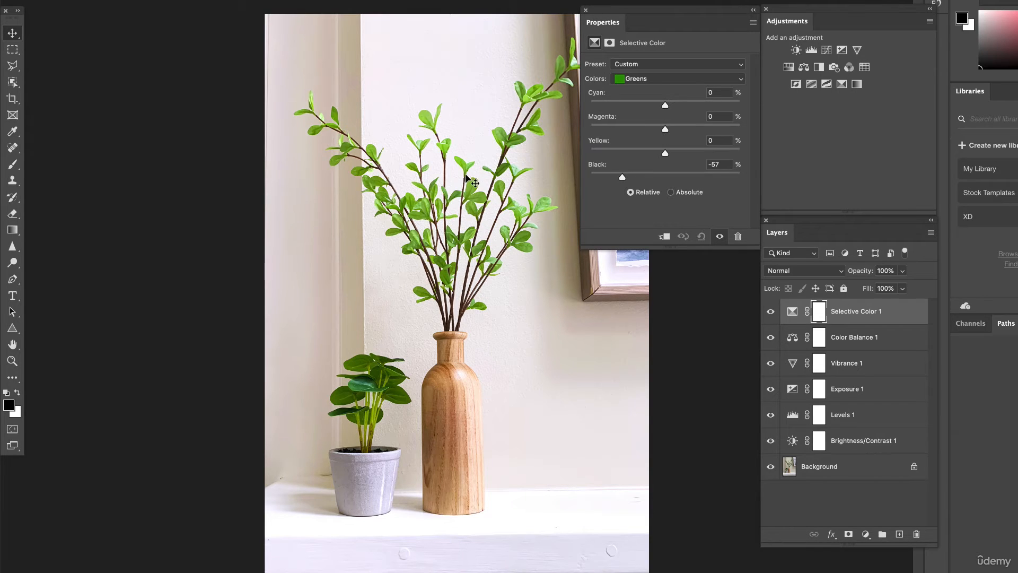
# - Switch the Selective Color range to Yellows and adjust its Black slider
pyautogui.click(636, 78)
pyautogui.click(640, 69)
pyautogui.moveTo(665, 177)
pyautogui.mouseDown()
pyautogui.moveTo(733, 180)
pyautogui.moveTo(600, 177)
pyautogui.moveTo(732, 180)
pyautogui.moveTo(622, 180)
pyautogui.moveTo(666, 178)
pyautogui.mouseUp()
pyautogui.moveTo(666, 177)
pyautogui.mouseDown()
pyautogui.moveTo(689, 177)
pyautogui.moveTo(603, 180)
pyautogui.moveTo(675, 178)
pyautogui.mouseUp()
pyautogui.click(665, 166)
pyautogui.moveTo(644, 182); pyautogui.dragTo(648, 183)
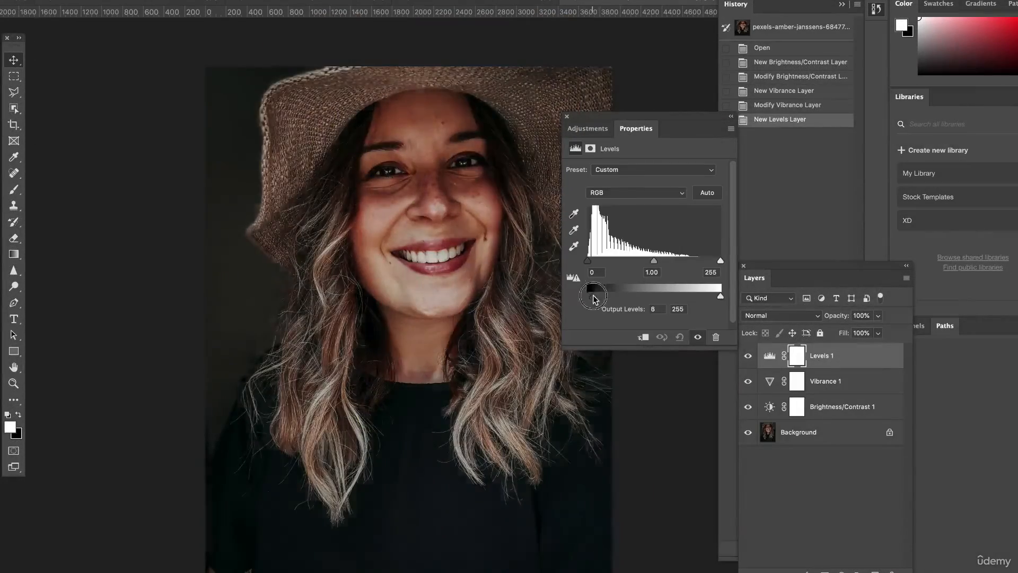
# - On the portrait photo, set the Levels output black to 6 and add an Exposure adjustment layer
pyautogui.moveTo(588, 296); pyautogui.dragTo(590, 295)
pyautogui.moveTo(712, 295); pyautogui.dragTo(710, 297)
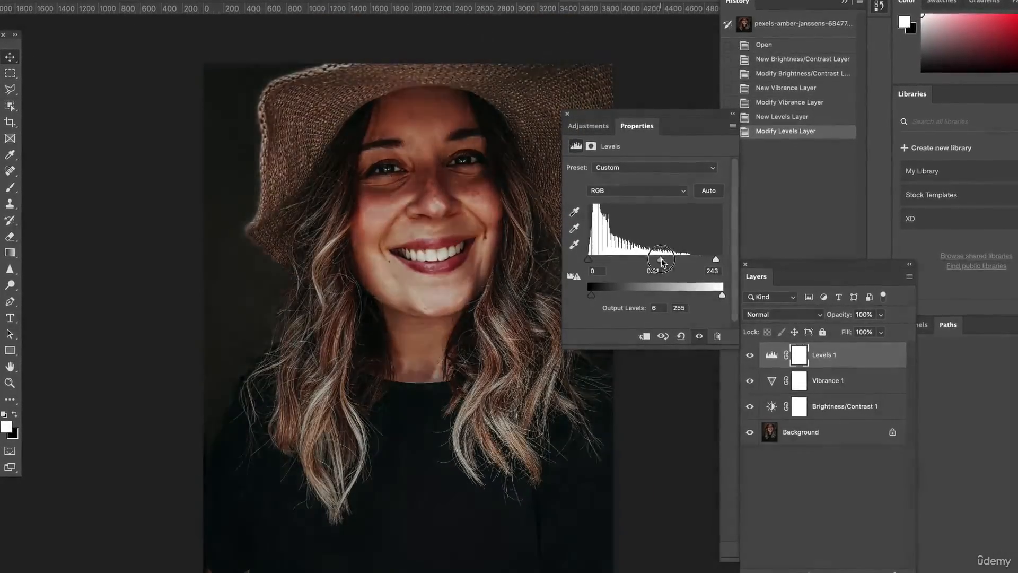
pyautogui.click(590, 127)
pyautogui.click(643, 153)
pyautogui.moveTo(647, 244); pyautogui.dragTo(644, 245)
pyautogui.moveTo(646, 221); pyautogui.dragTo(646, 221)
pyautogui.moveTo(647, 195); pyautogui.dragTo(655, 198)
# - Add Hue/Saturation and Selective Color layers to the portrait, setting Blacks to magenta +6, yellow -3, black -1
pyautogui.click(597, 101)
pyautogui.click(597, 149)
pyautogui.click(596, 101)
pyautogui.click(663, 147)
pyautogui.moveTo(669, 249); pyautogui.dragTo(667, 250)
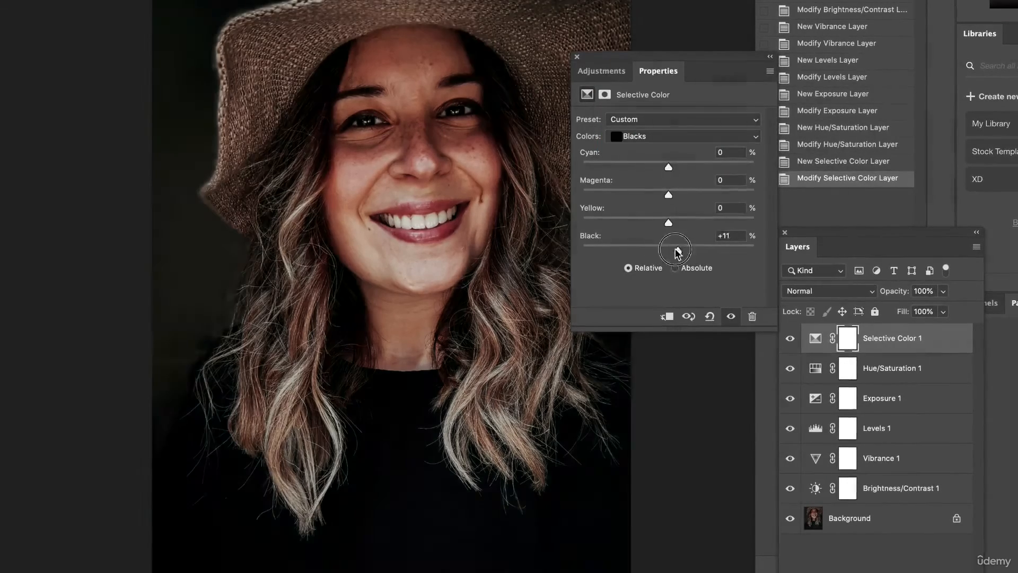
pyautogui.moveTo(668, 223); pyautogui.dragTo(671, 195)
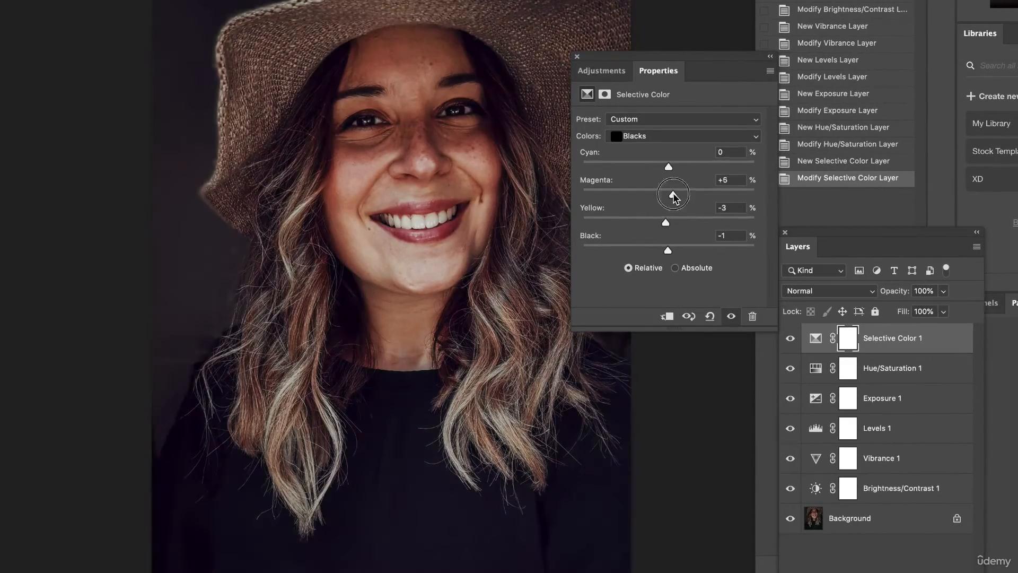
# - Switch the portrait's Selective Color range and adjust its Magenta and Black sliders
pyautogui.click(669, 136)
pyautogui.click(667, 114)
pyautogui.moveTo(669, 250); pyautogui.dragTo(666, 249)
pyautogui.click(663, 136)
pyautogui.click(662, 80)
pyautogui.moveTo(668, 167)
pyautogui.mouseDown()
pyautogui.moveTo(652, 167)
pyautogui.moveTo(671, 167)
pyautogui.mouseUp()
pyautogui.moveTo(668, 194); pyautogui.dragTo(652, 225)
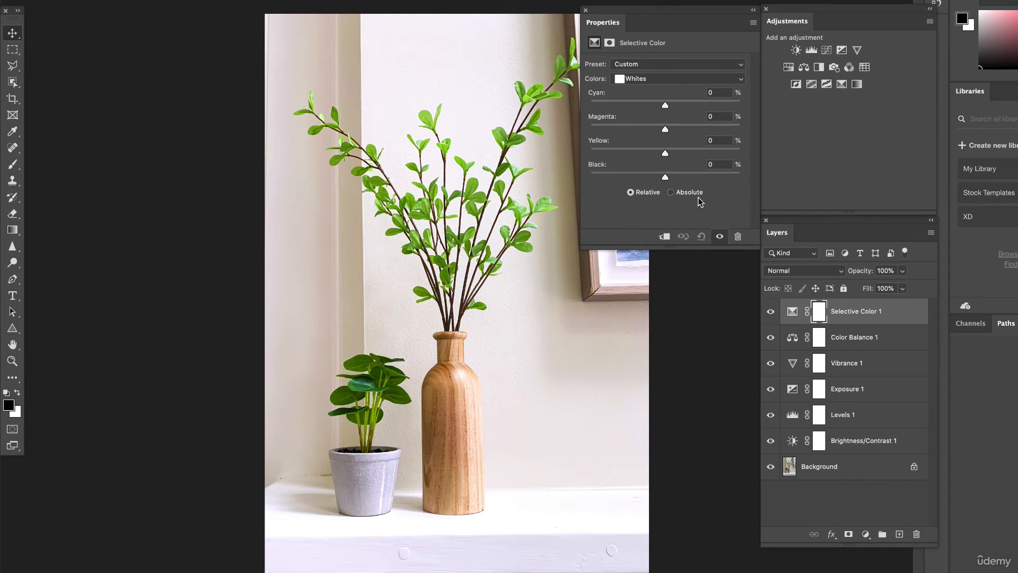
# - Unlock the plant photo's Background layer into a regular editable layer
pyautogui.click(845, 476)
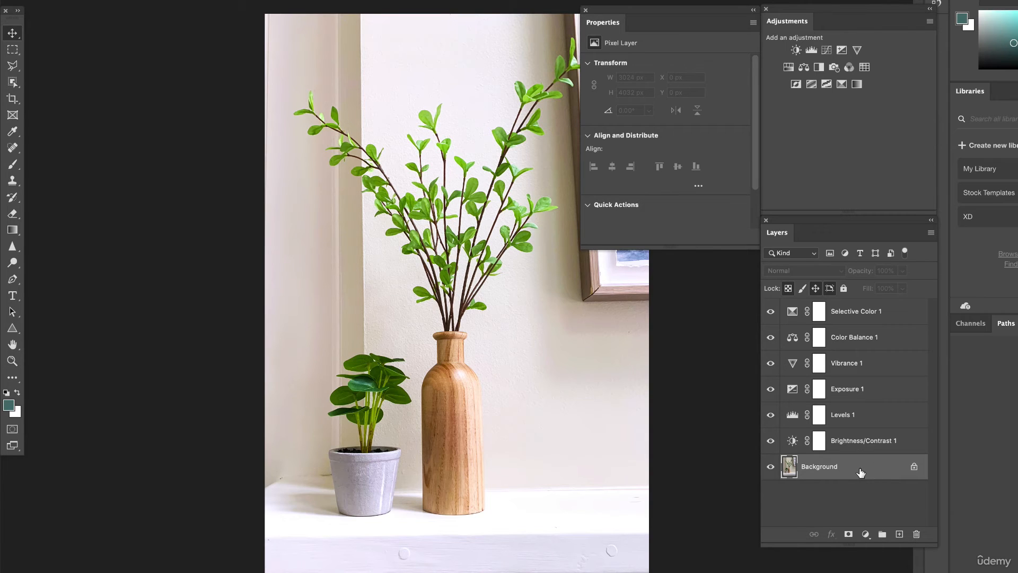
pyautogui.doubleClick(860, 471)
pyautogui.click(672, 265)
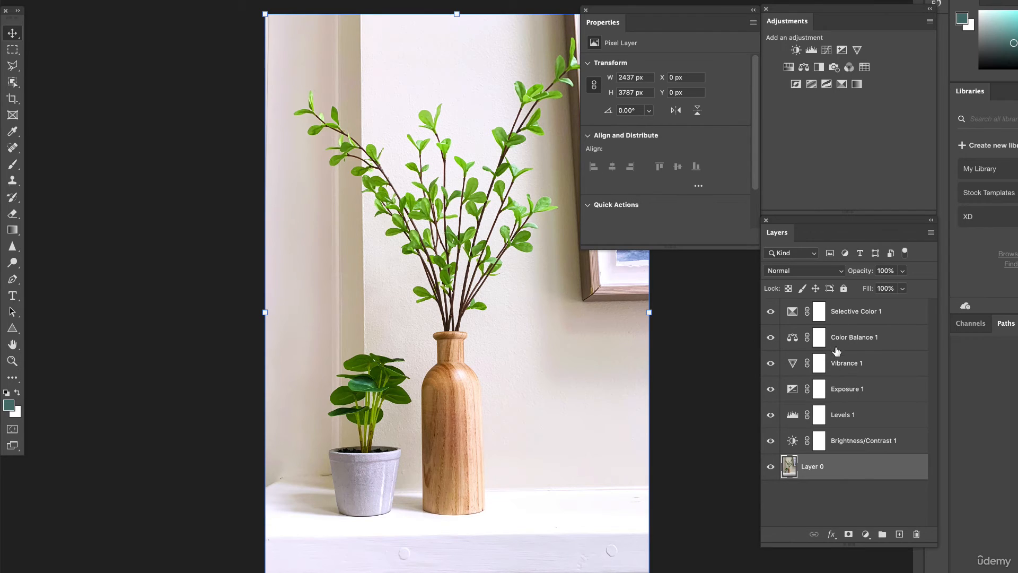
# - Convert the unlocked photo layer into a smart object
pyautogui.rightClick(851, 468)
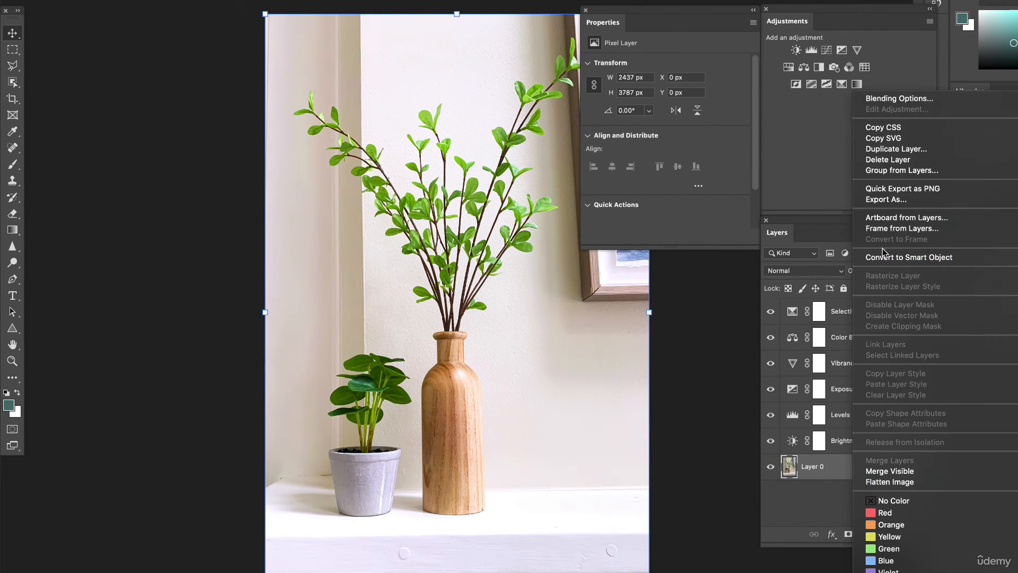
pyautogui.click(901, 257)
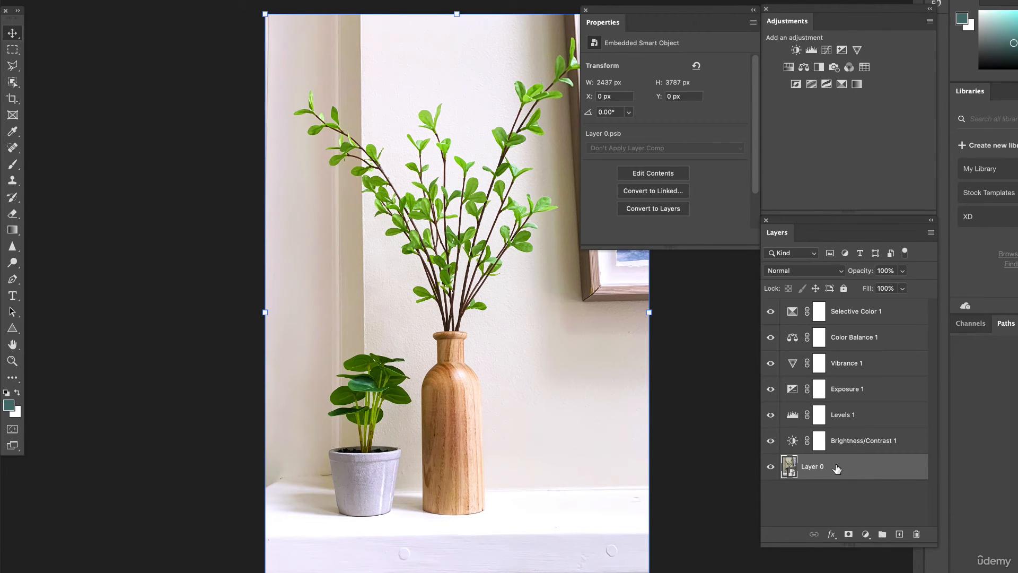
# - Apply the Sharpen filter to the smart object as a smart filter
pyautogui.click(275, 2)
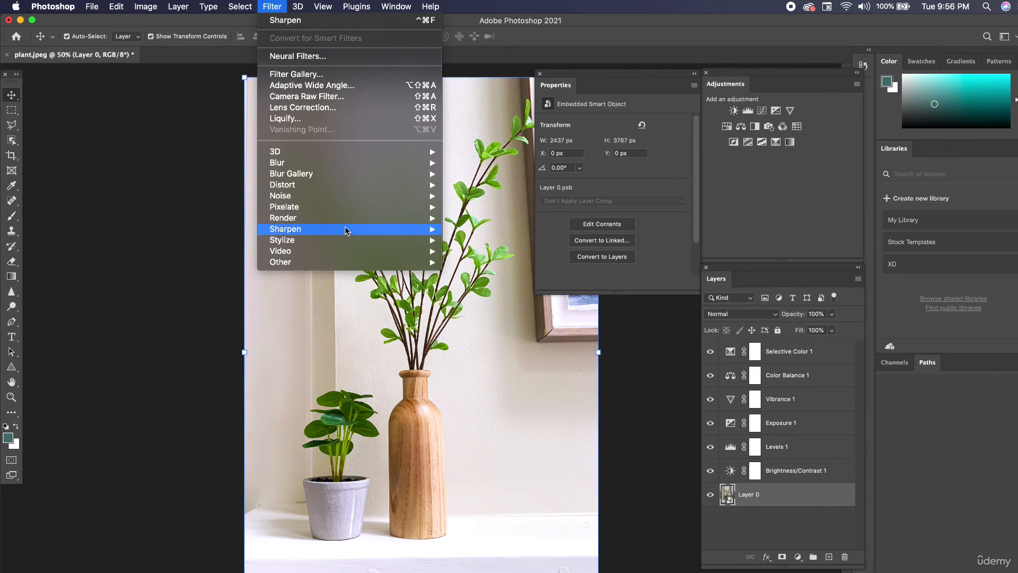
pyautogui.moveTo(375, 228)
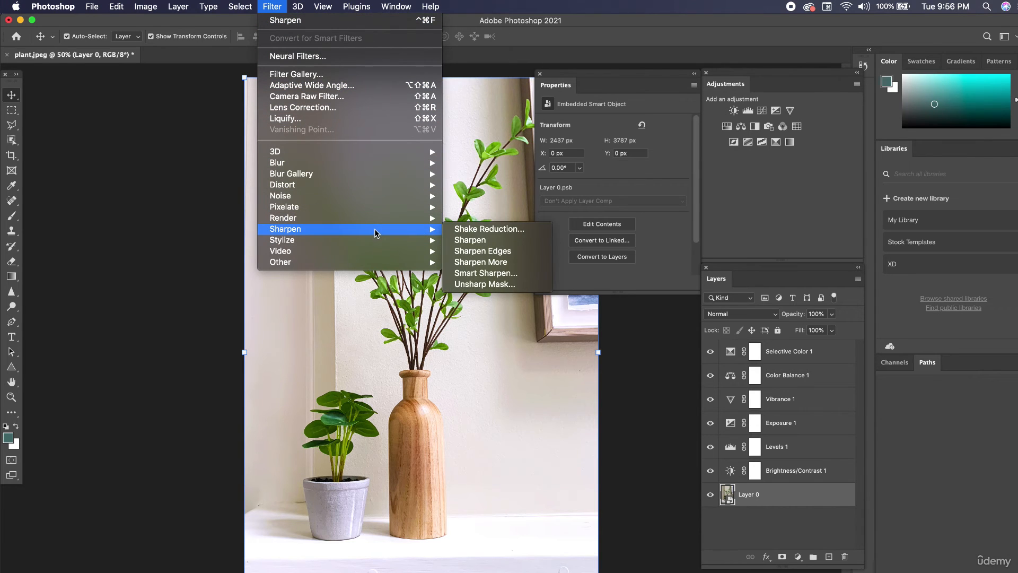
pyautogui.click(474, 243)
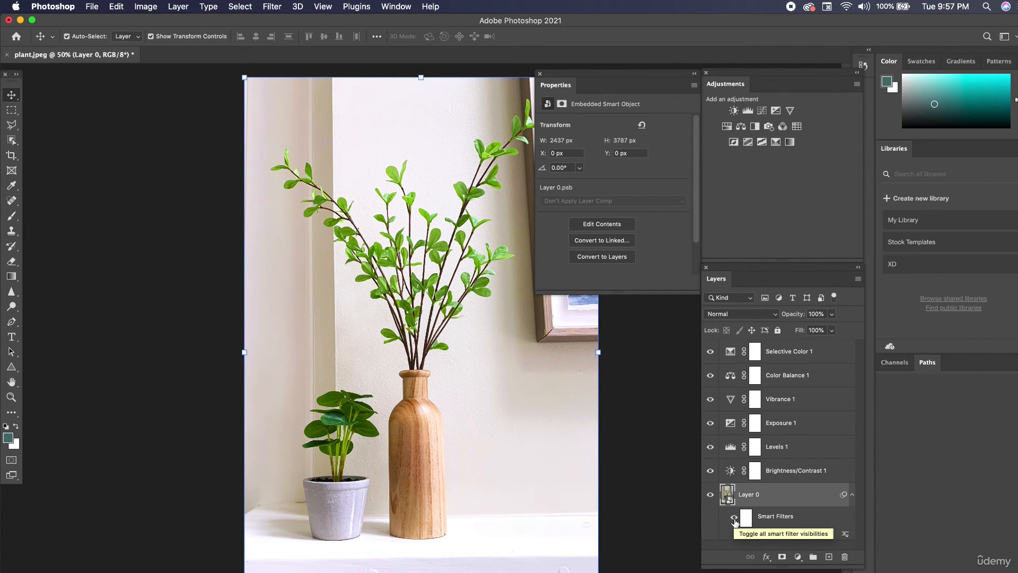
# - Group all six adjustment layers, from Selective Color down to Brightness/Contrast, into a new group
pyautogui.click(647, 404)
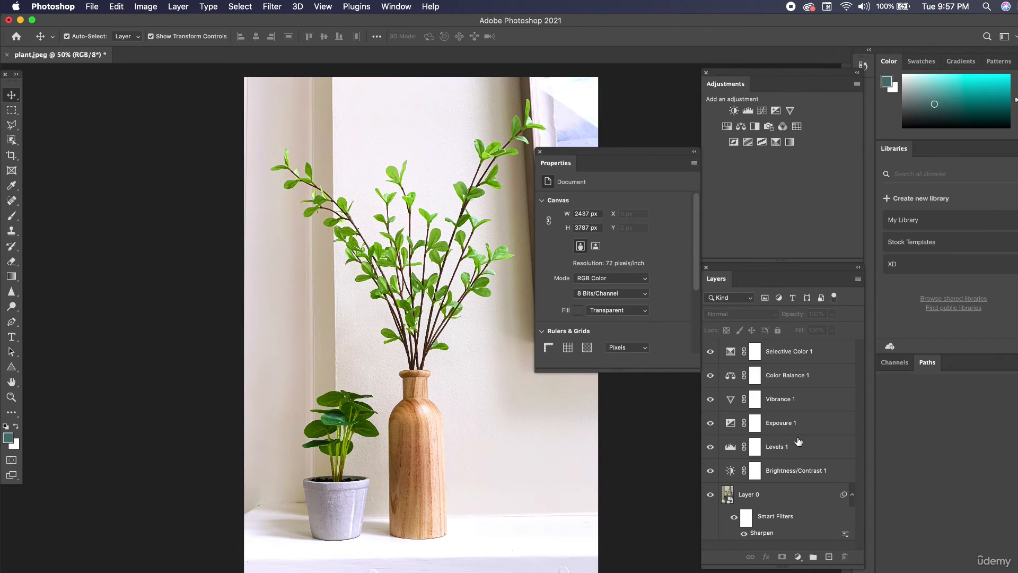
pyautogui.click(779, 356)
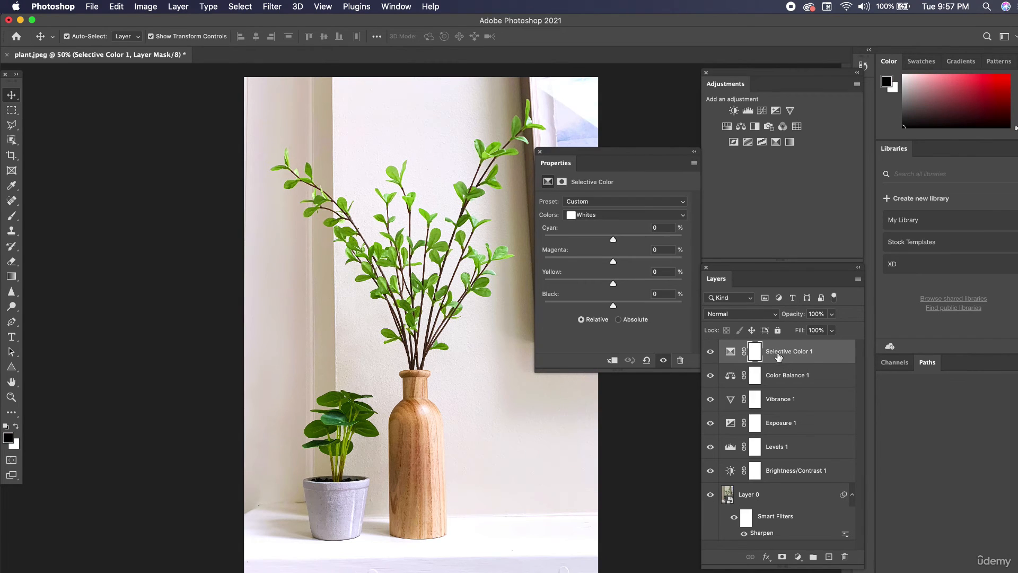
pyautogui.keyDown('shift'); pyautogui.click(773, 466); pyautogui.keyUp('shift')
pyautogui.moveTo(778, 402); pyautogui.dragTo(812, 556)
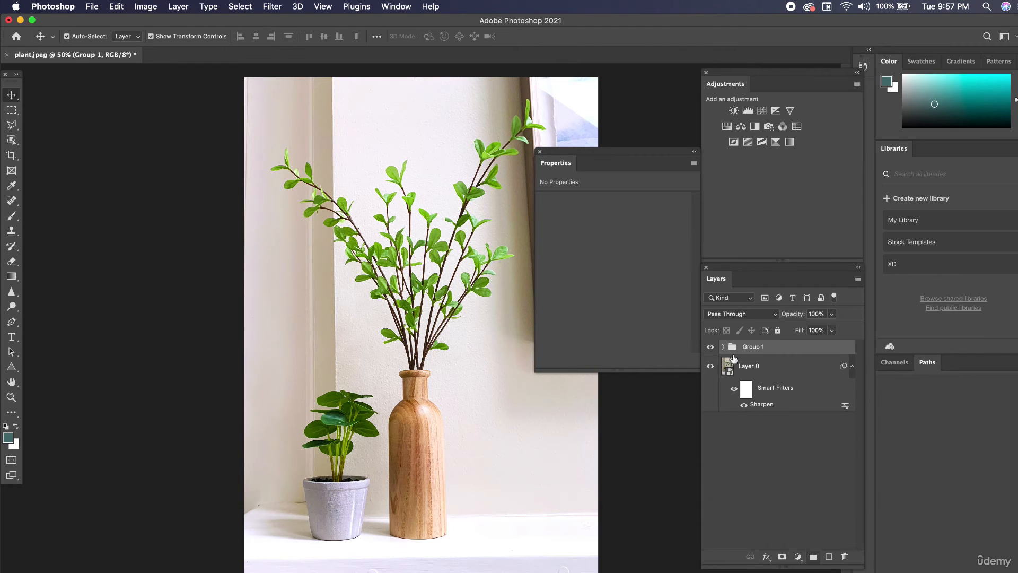
# - Toggle the adjustment group's visibility on and off to compare before and after
pyautogui.click(711, 347)
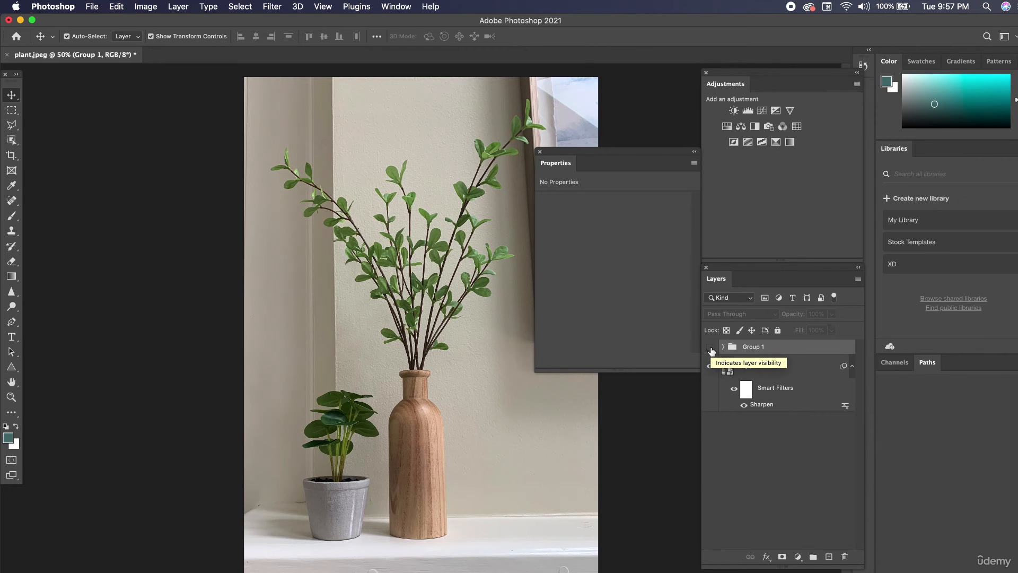
pyautogui.click(711, 349)
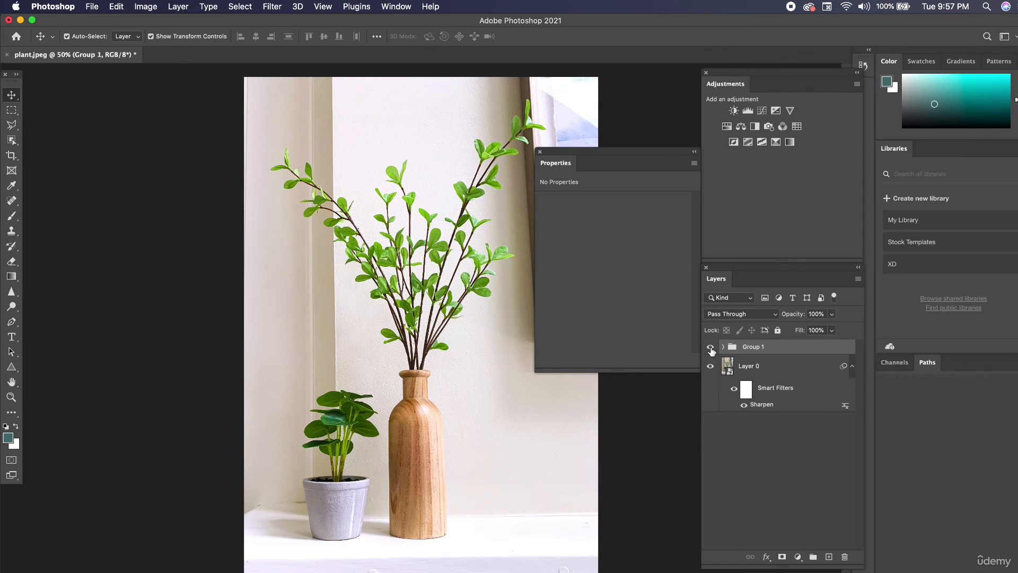
pyautogui.click(711, 347)
pyautogui.click(711, 349)
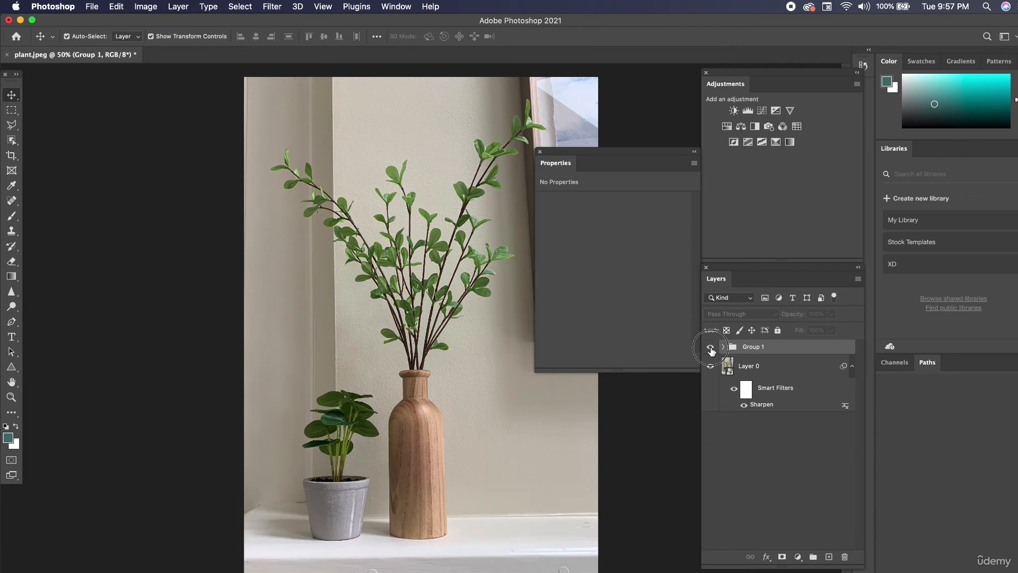
# - Hide and reshow Group 1 to compare the adjusted photo with the original
pyautogui.click(711, 349)
pyautogui.click(711, 348)
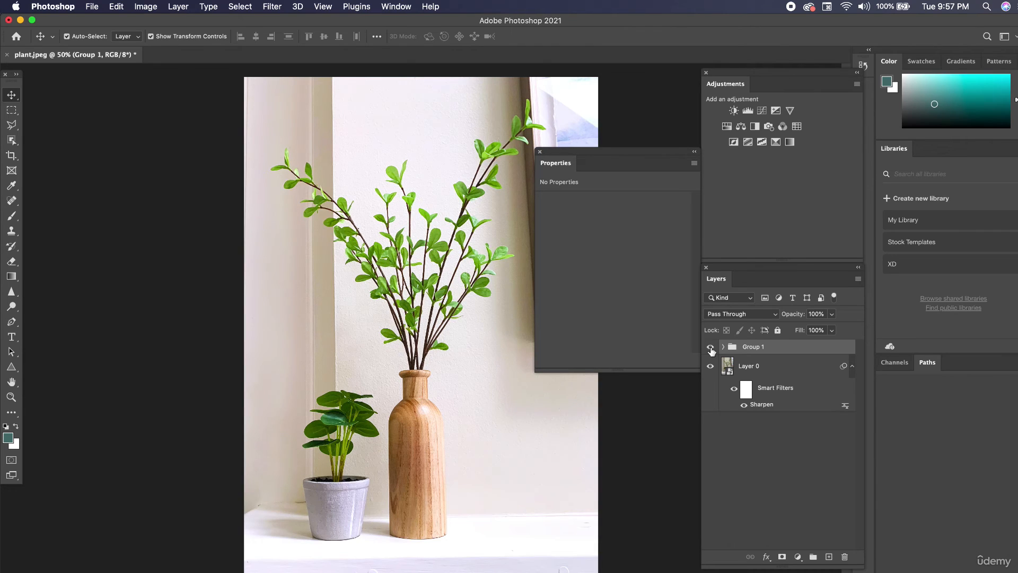
# - Expand Group 1 and lower the Brightness/Contrast adjustment's brightness to 24
pyautogui.click(724, 347)
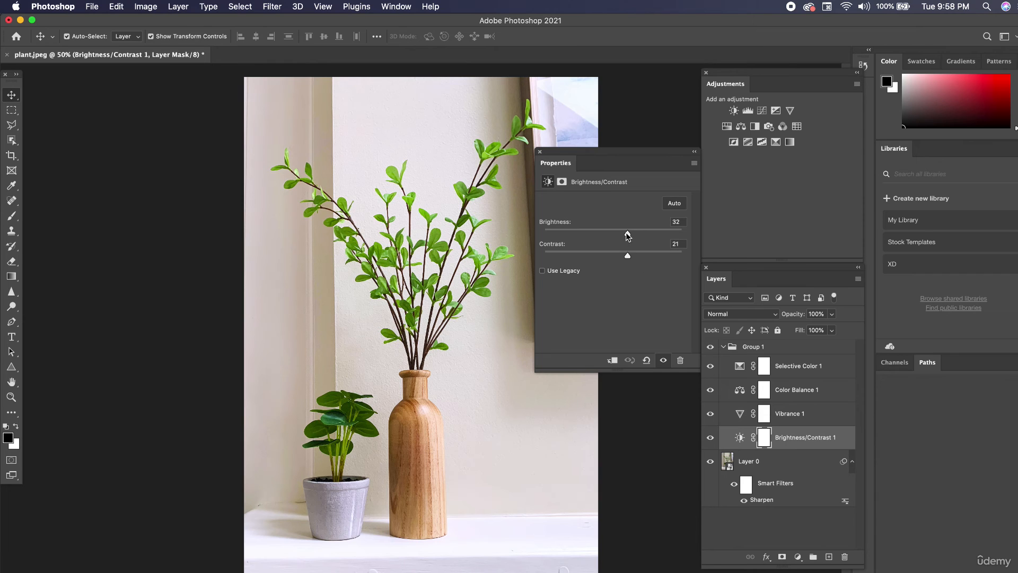
pyautogui.moveTo(627, 235); pyautogui.dragTo(626, 240)
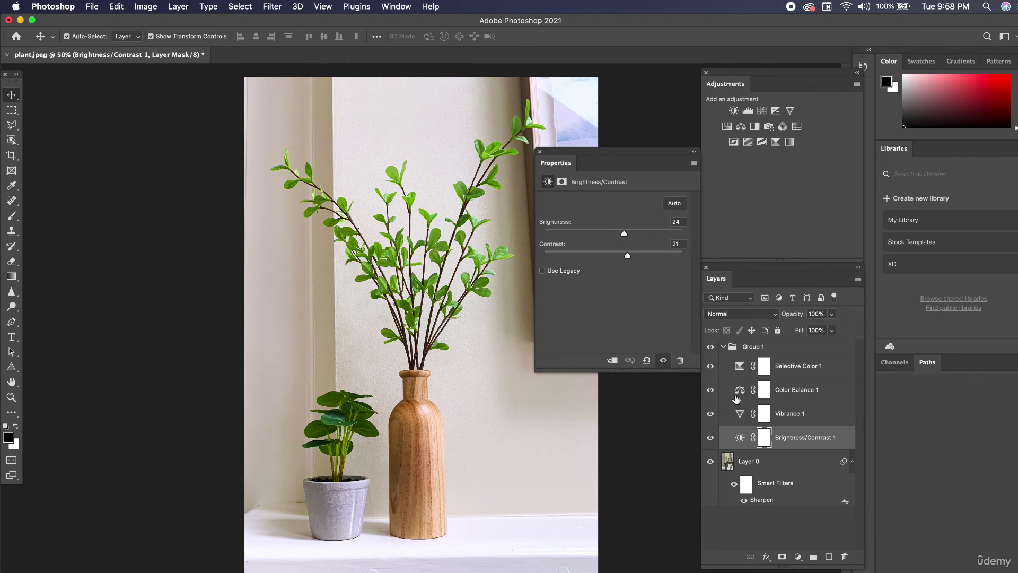
# - Collapse Group 1 and switch its visibility off and on again to compare the result
pyautogui.click(724, 348)
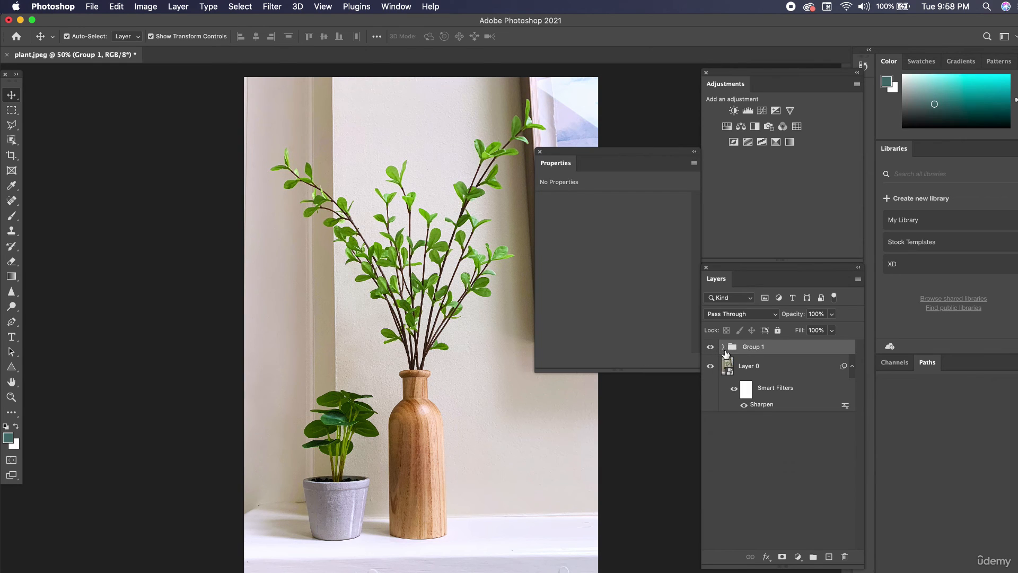
pyautogui.click(711, 347)
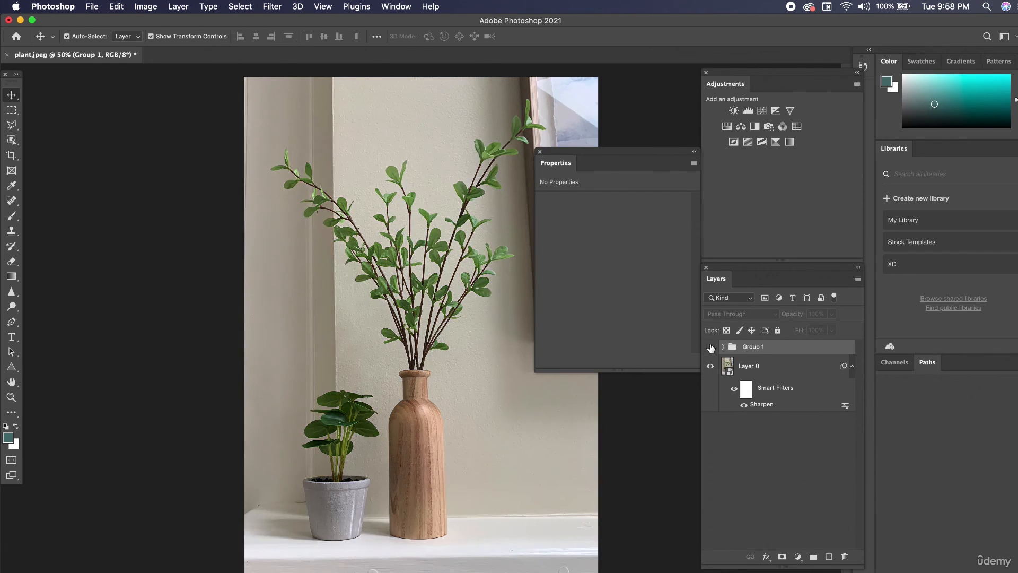
pyautogui.click(710, 347)
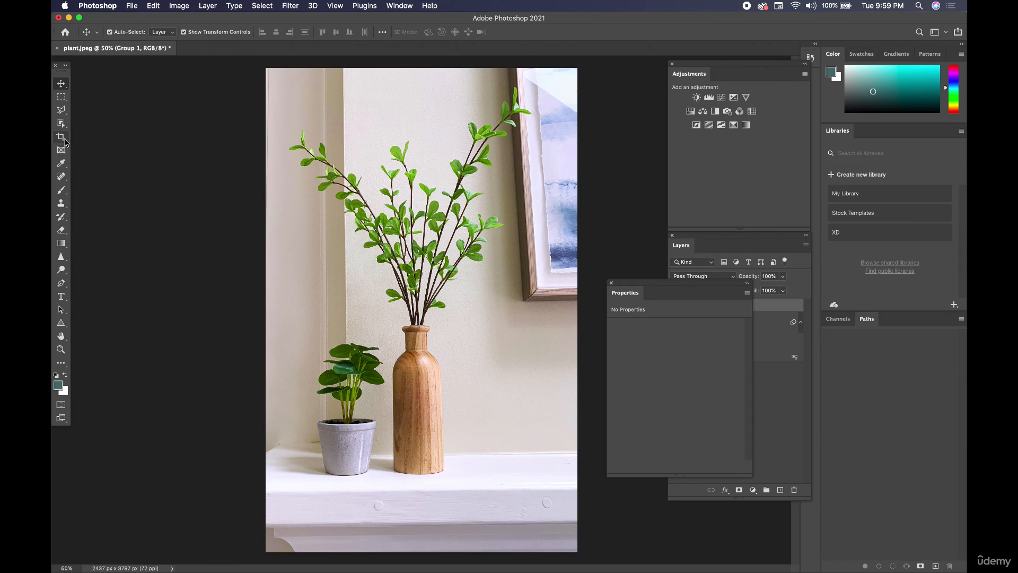
# - Crop the photo, trimming the shelf edge off the bottom and a sliver off the top, and commit
pyautogui.click(62, 137)
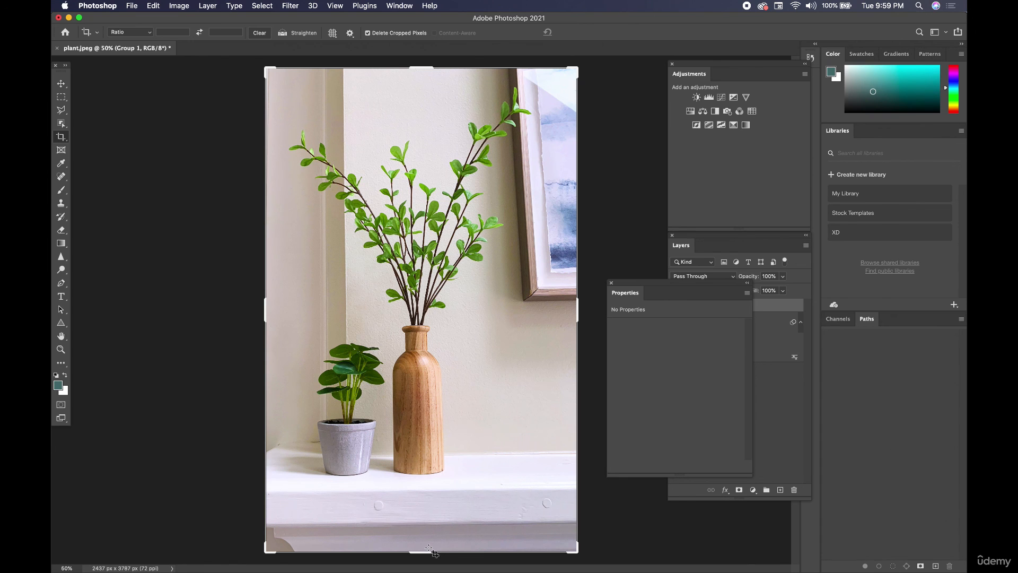
pyautogui.moveTo(424, 551); pyautogui.dragTo(427, 525)
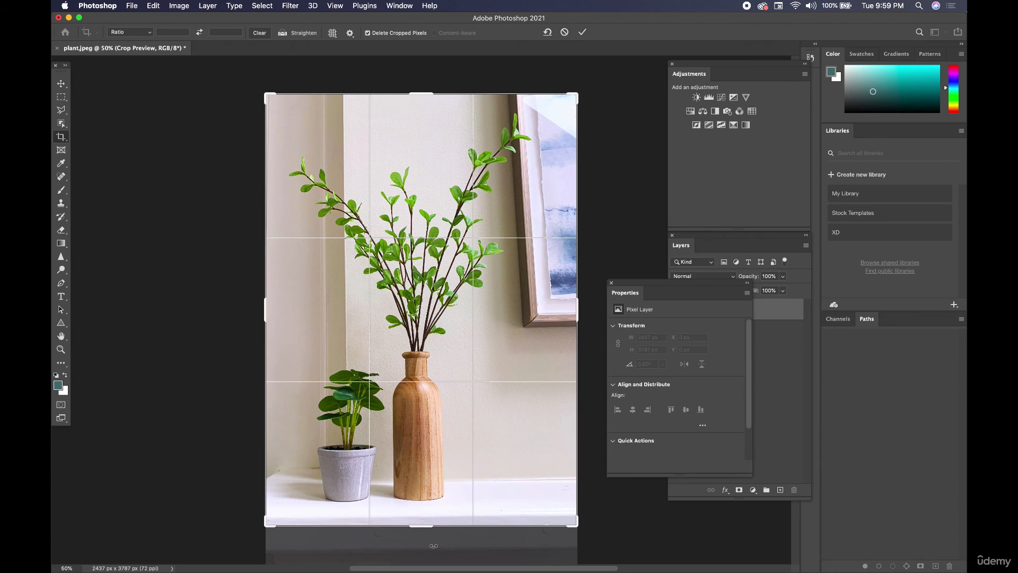
pyautogui.moveTo(423, 94); pyautogui.dragTo(424, 101)
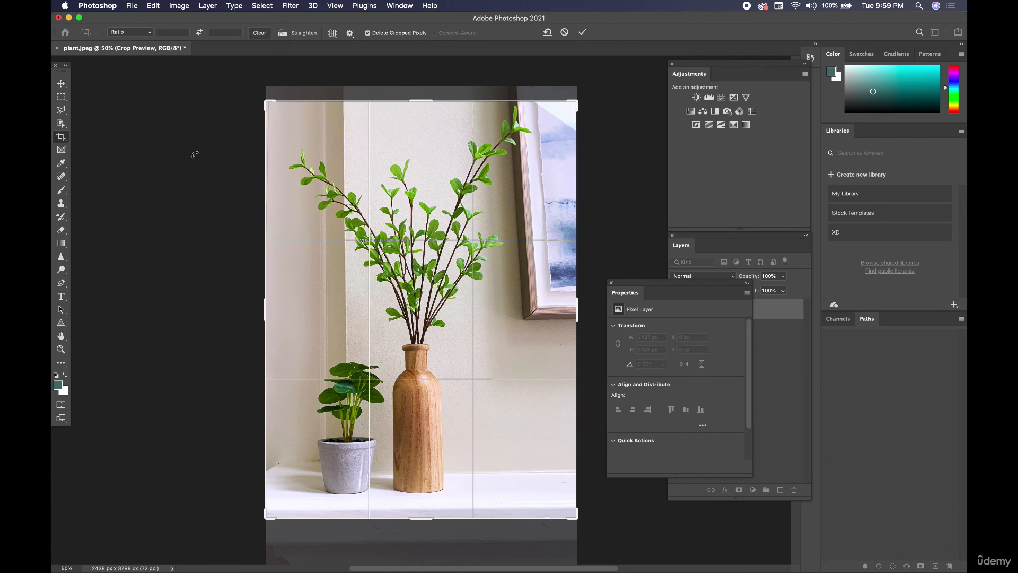
pyautogui.press('Return')
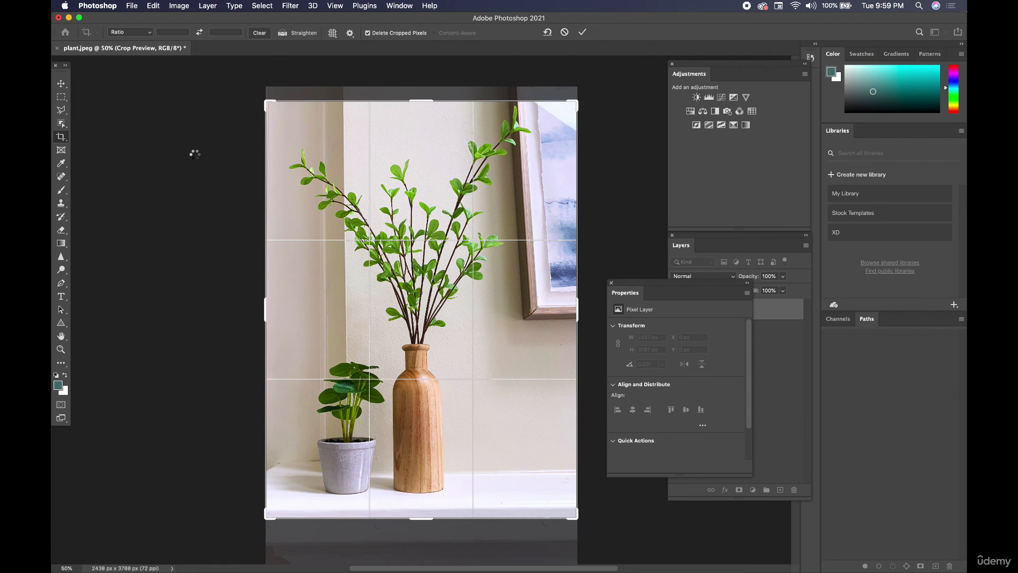